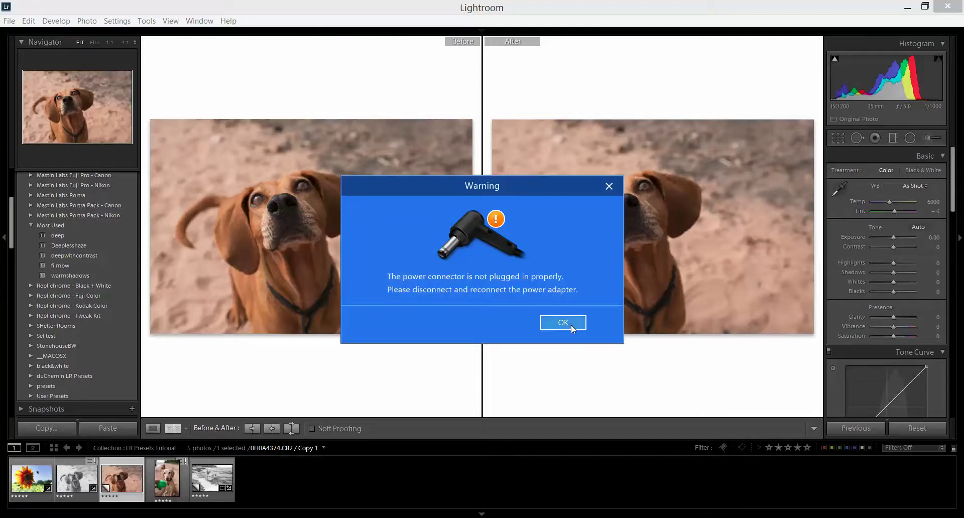
# Dismiss the power-adapter warning and apply the 'deep' preset from Most Used to the dog photo
pyautogui.click(571, 325)
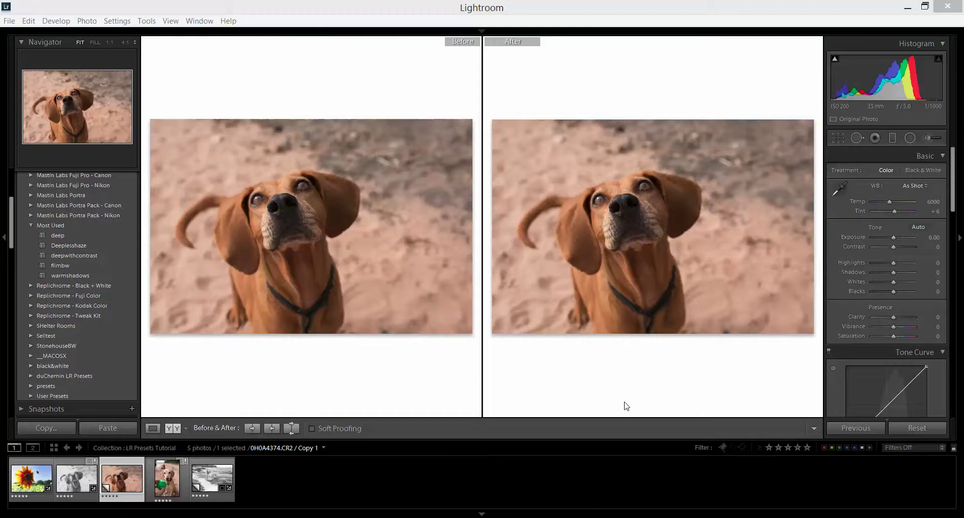
pyautogui.click(58, 235)
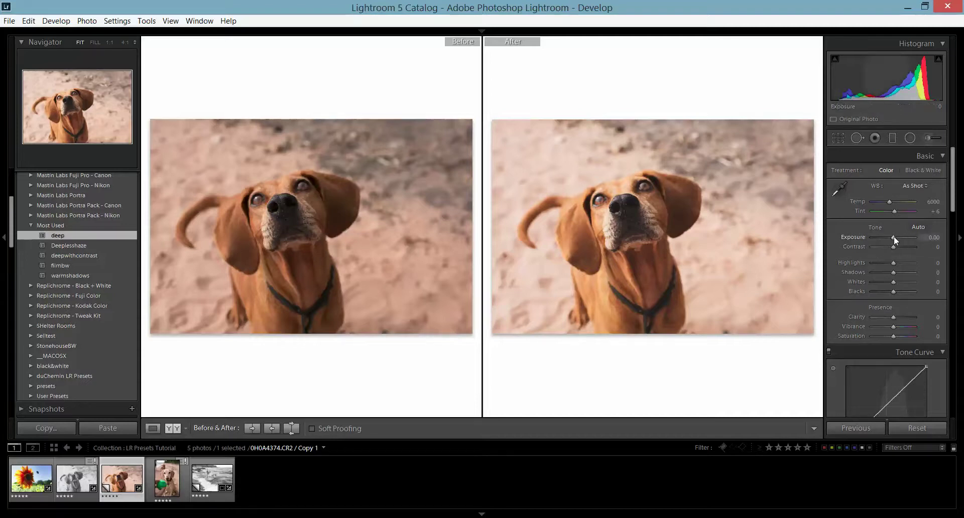
# In the Basic panel, set Exposure +0.42, Contrast +7, Highlights −83 and Clarity +17
pyautogui.moveTo(894, 236); pyautogui.dragTo(818, 252)
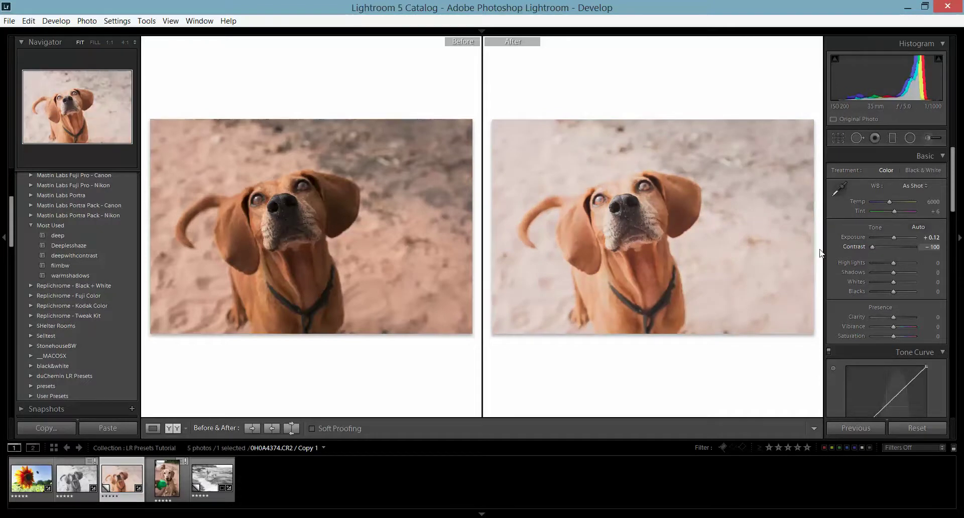
pyautogui.click(893, 248)
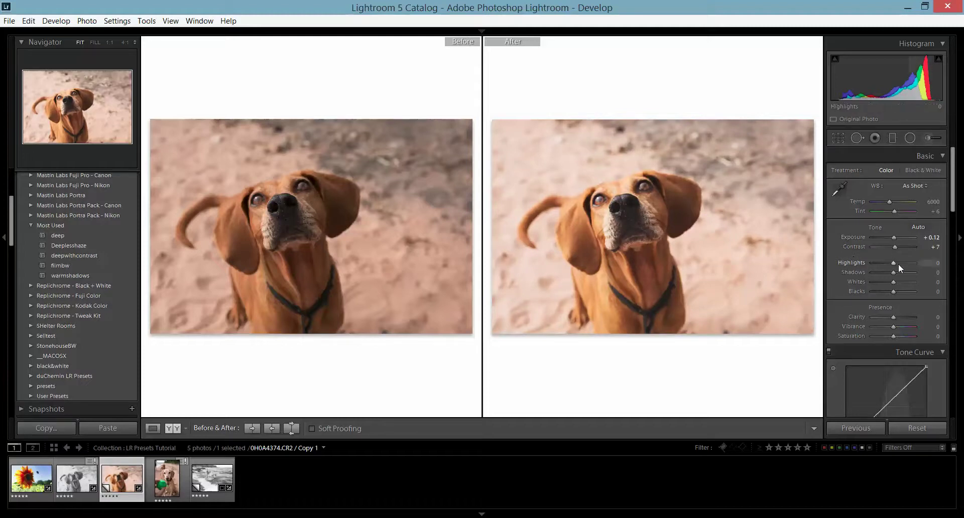
pyautogui.moveTo(895, 263); pyautogui.dragTo(878, 265)
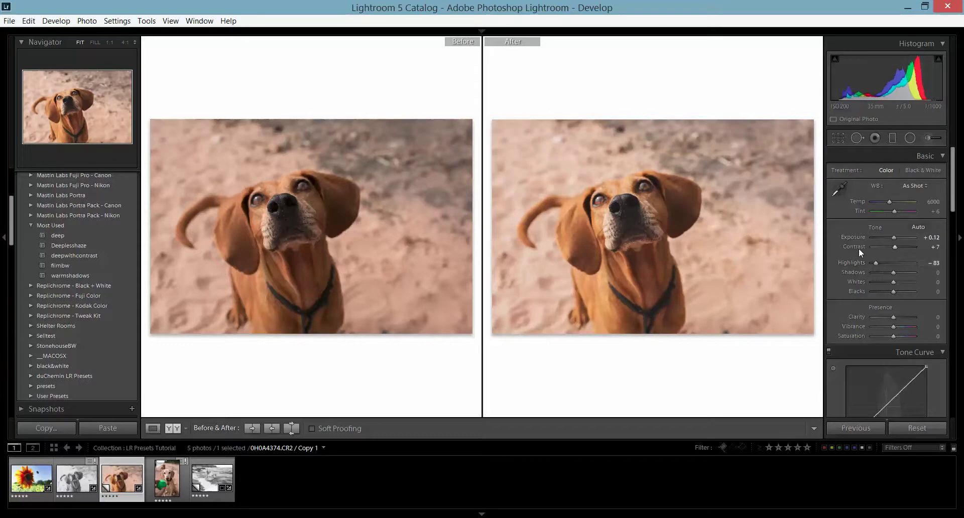
pyautogui.press('Up')
pyautogui.press('Up')
pyautogui.press('Up')
pyautogui.press('Up')
pyautogui.press('Up')
pyautogui.press('Up')
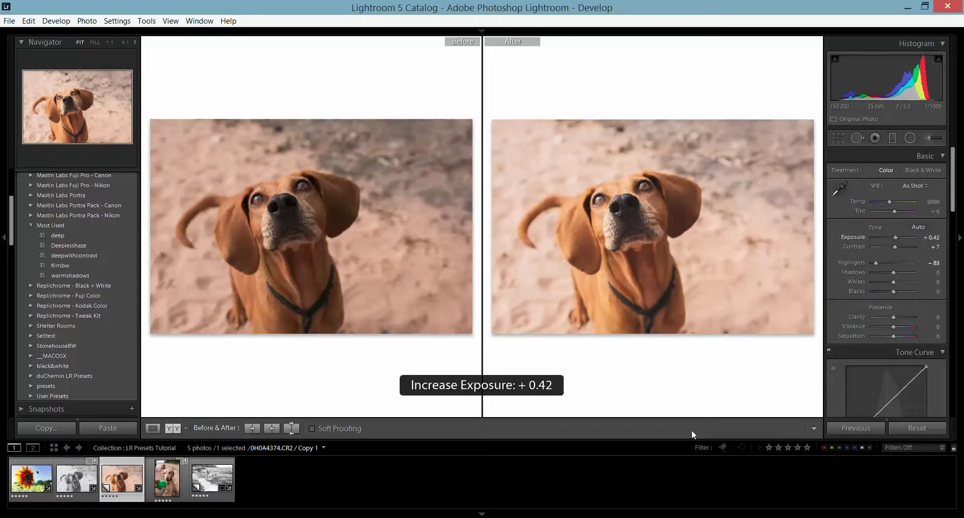
pyautogui.press(',')
pyautogui.press(',')
pyautogui.press(',')
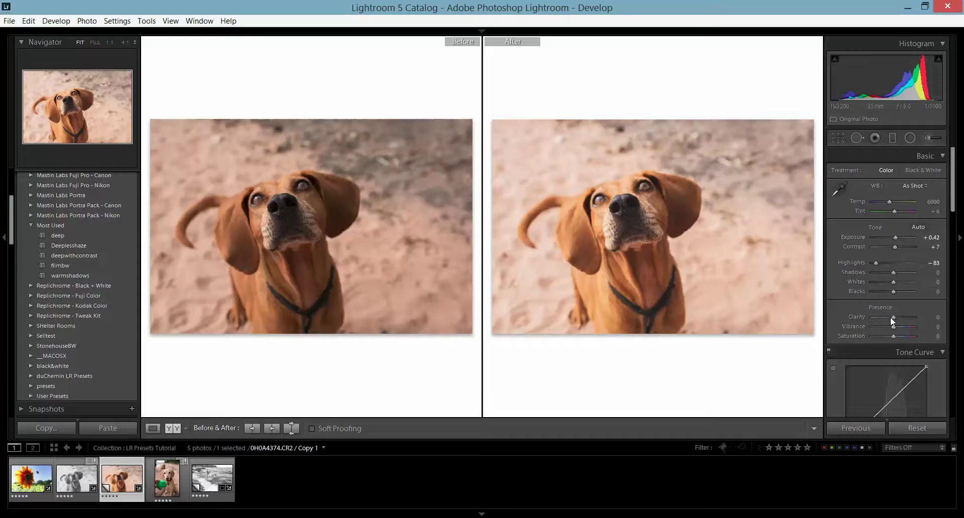
pyautogui.moveTo(893, 315); pyautogui.dragTo(896, 316)
pyautogui.press('Up')
pyautogui.press('Up')
# Apply the 'filmbw' black-and-white preset, then set Exposure to +0.83 and Clarity to +14
pyautogui.click(80, 263)
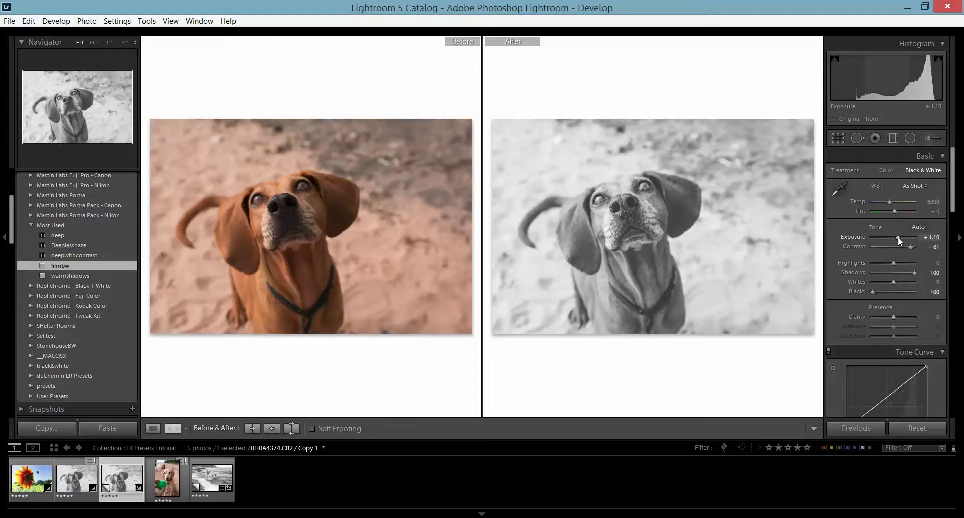
pyautogui.moveTo(898, 237); pyautogui.dragTo(897, 237)
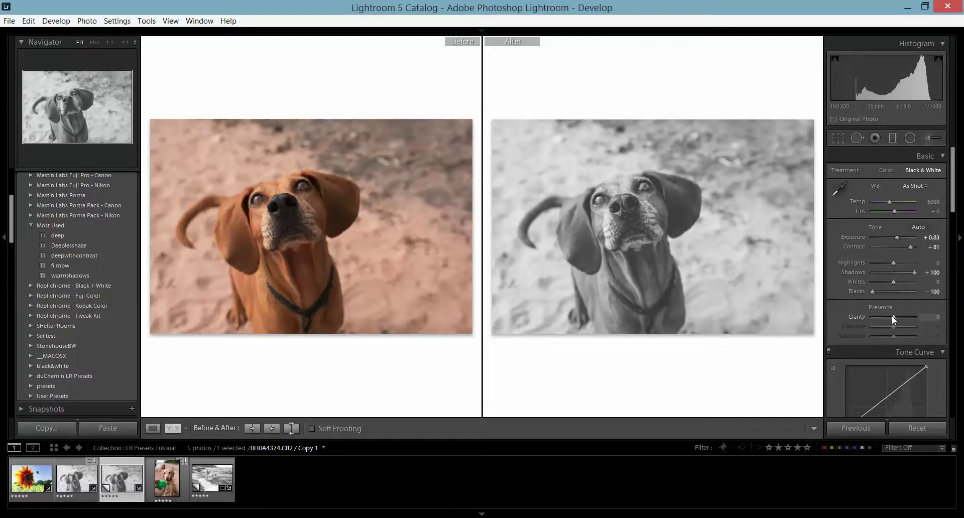
pyautogui.moveTo(894, 317); pyautogui.dragTo(897, 318)
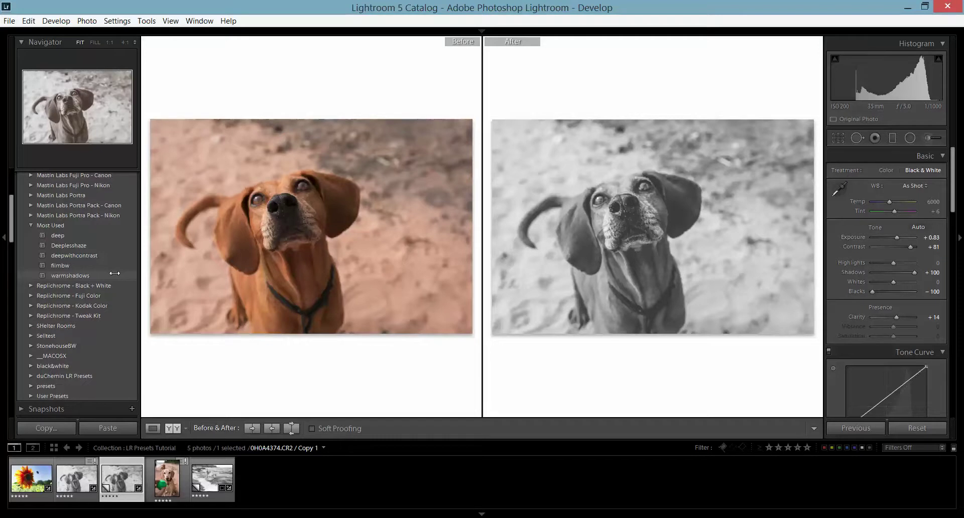
# Add the 'warmshadows' preset to the black-and-white photo, then open the fourth Filmstrip photo, the dog with the green ball
pyautogui.click(115, 273)
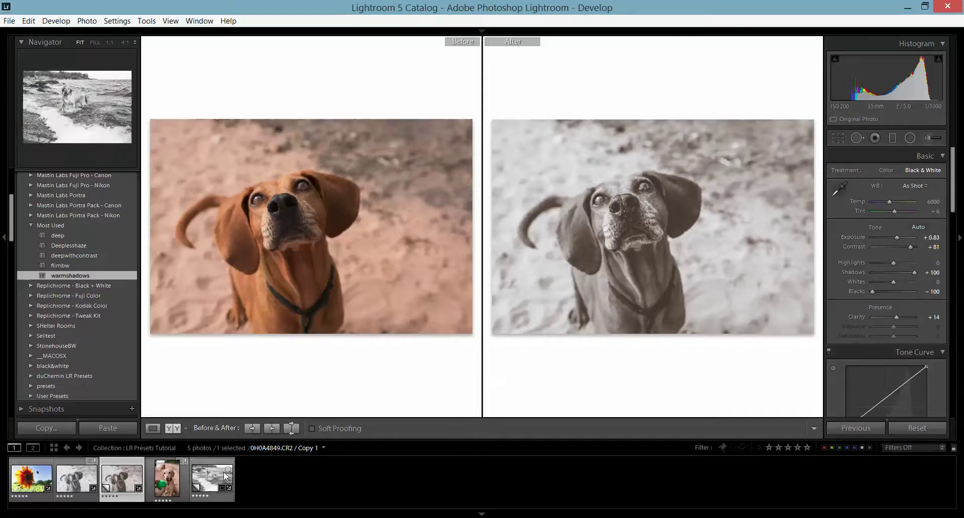
pyautogui.click(163, 488)
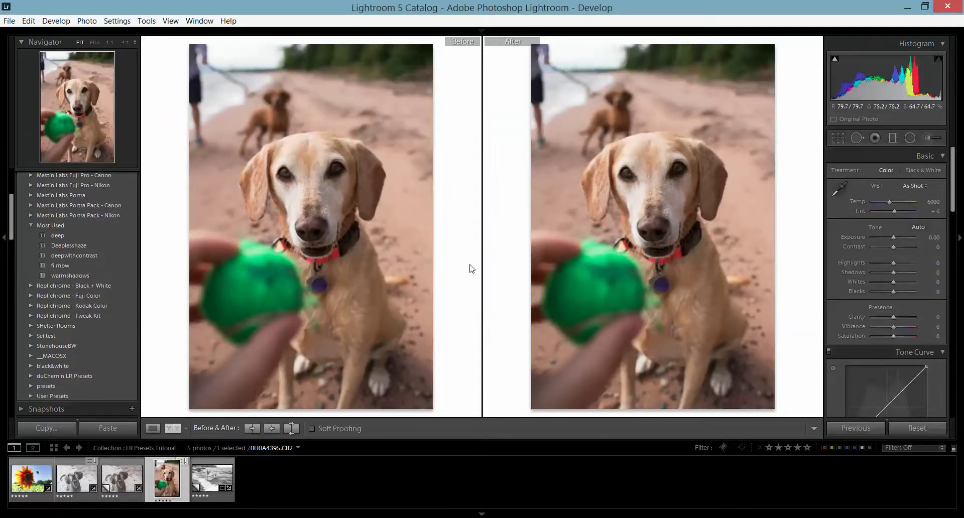
# Try the 'deep' preset on the green-ball photo, then switch it to 'warmshadows'
pyautogui.click(103, 234)
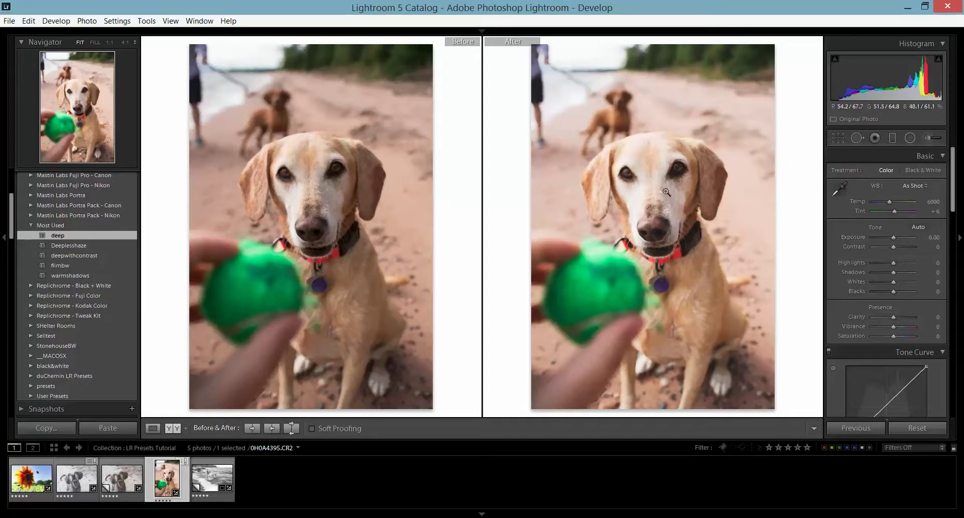
pyautogui.click(102, 277)
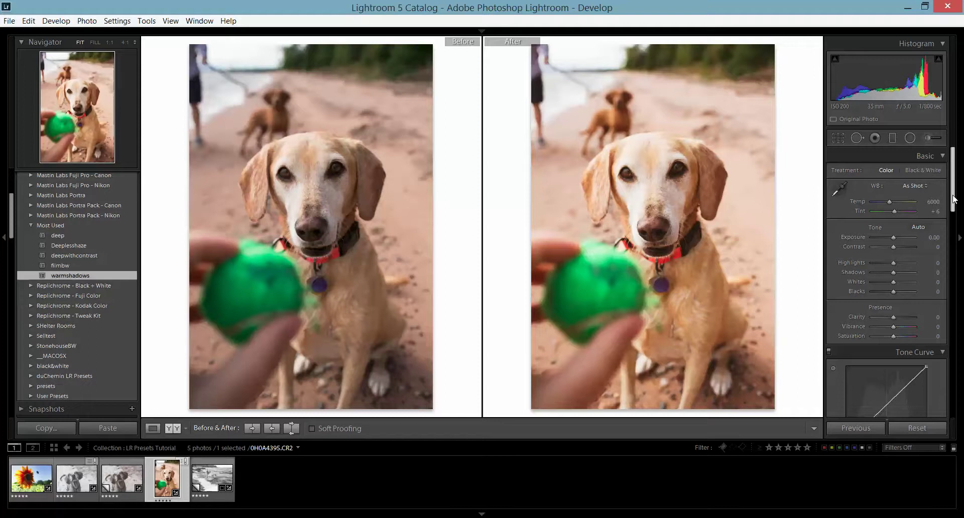
# Dismiss the power warning and lower Split Toning shadow saturation from 22 to 4, keeping hue 37
pyautogui.scroll(-10, 954, 199)
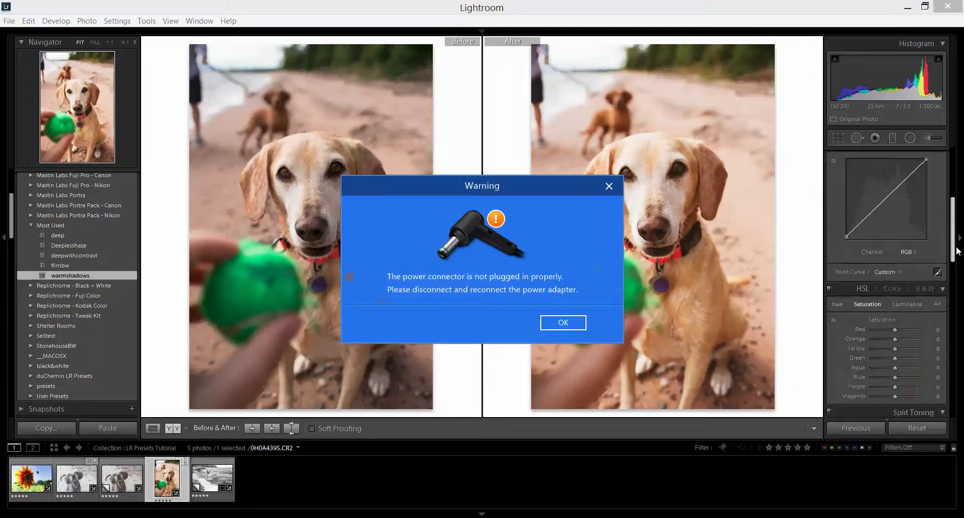
pyautogui.click(558, 324)
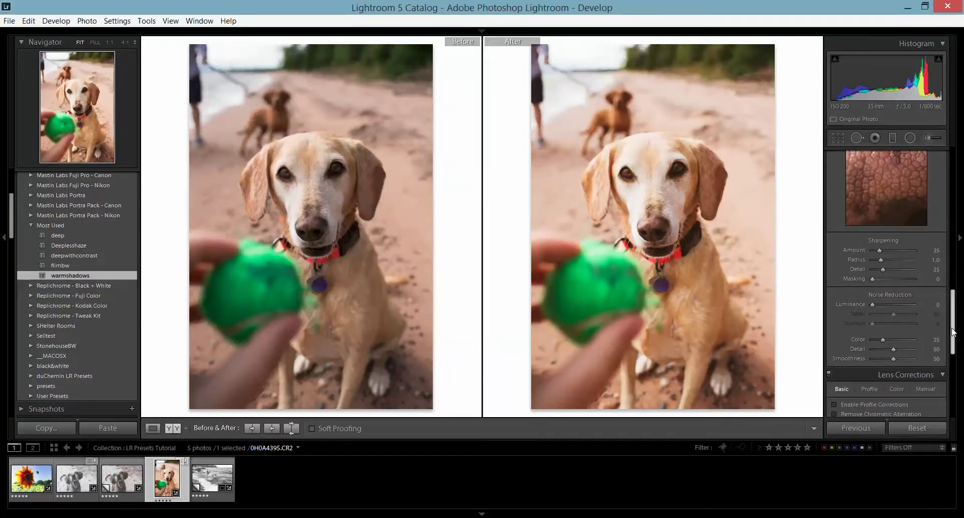
pyautogui.scroll(-5, 953, 331)
pyautogui.scroll(5, 953, 334)
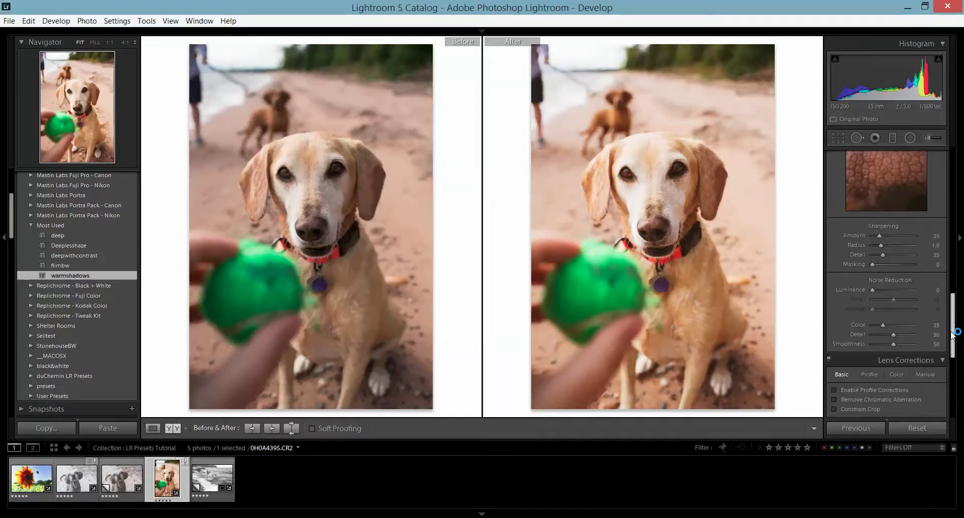
pyautogui.scroll(5, 953, 334)
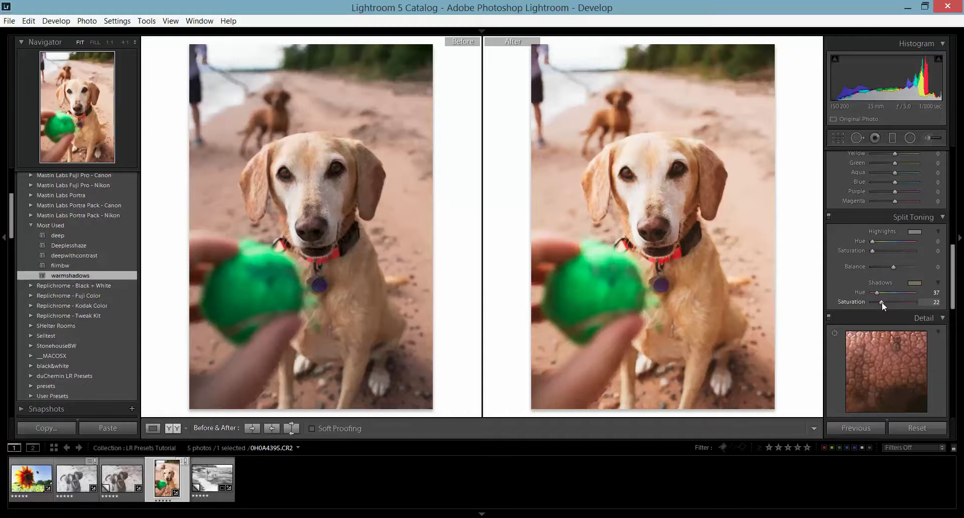
pyautogui.moveTo(882, 303); pyautogui.dragTo(874, 302)
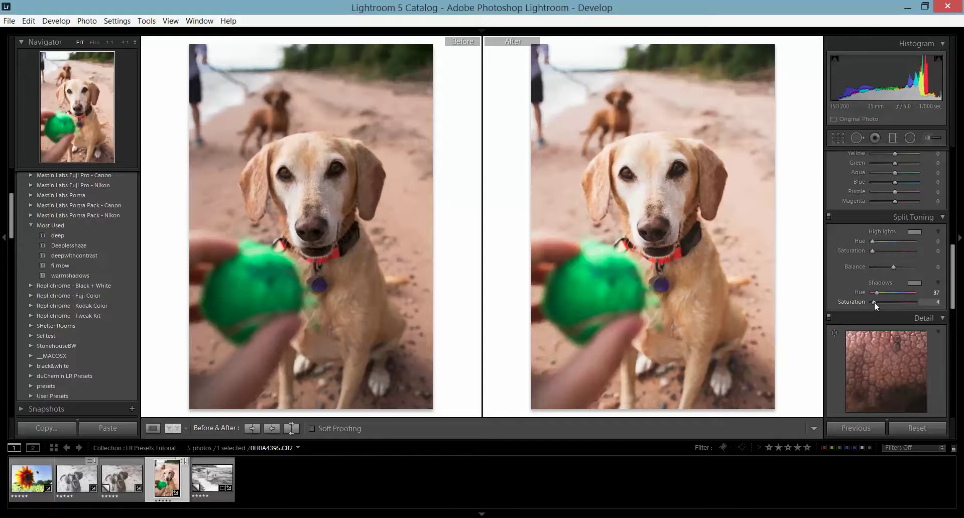